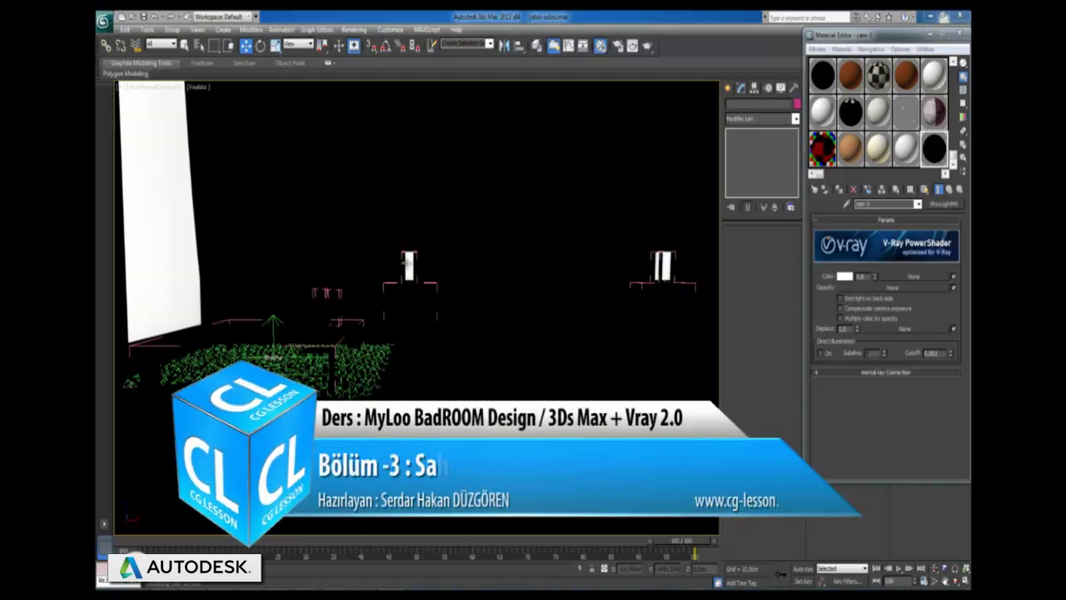
Restore the four-viewport layout from the maximized camera view
click(965, 582)
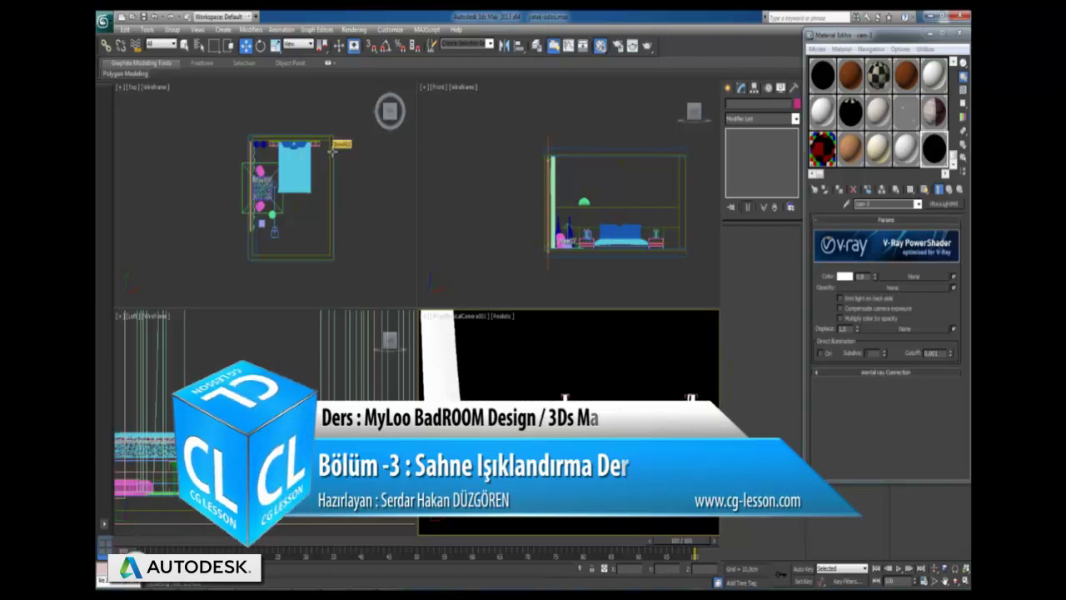
With the Front view active, choose the Standard light family and arm the Target Spot tool
click(501, 160)
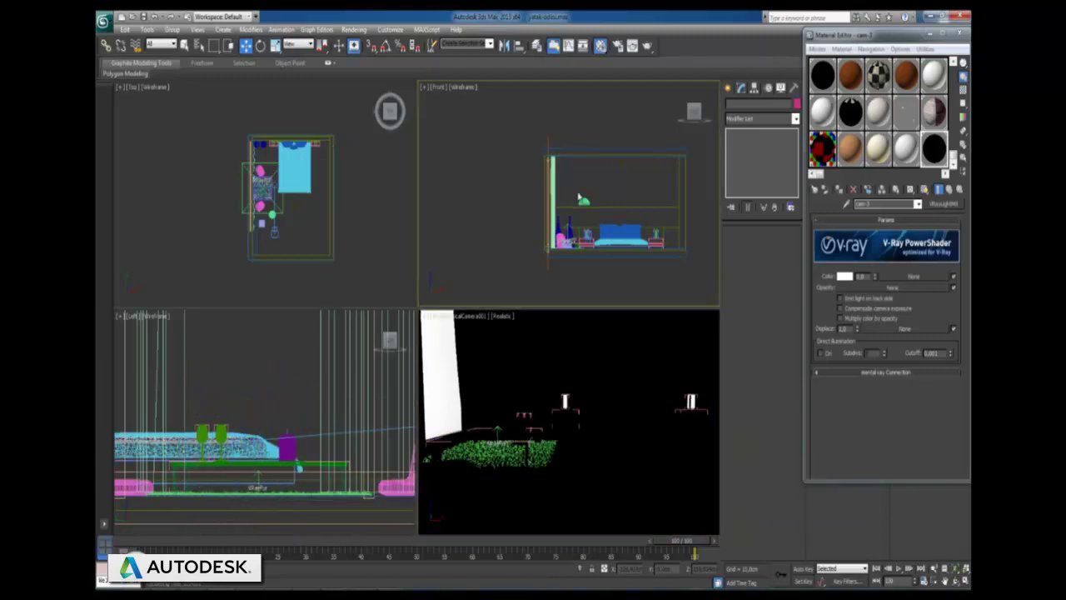
click(197, 159)
click(600, 133)
click(728, 88)
click(753, 106)
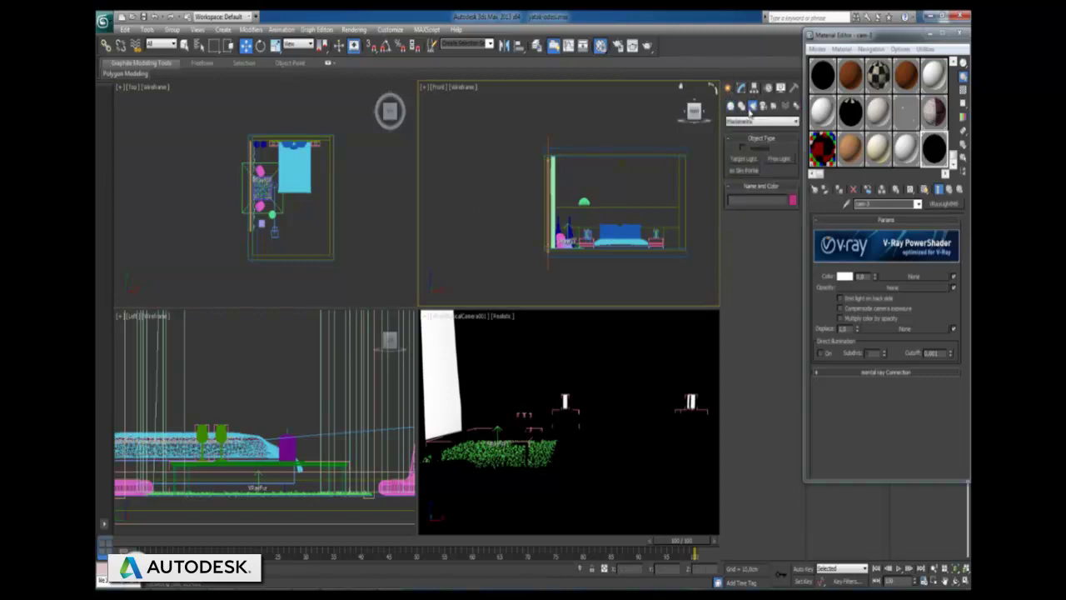
click(751, 124)
click(750, 133)
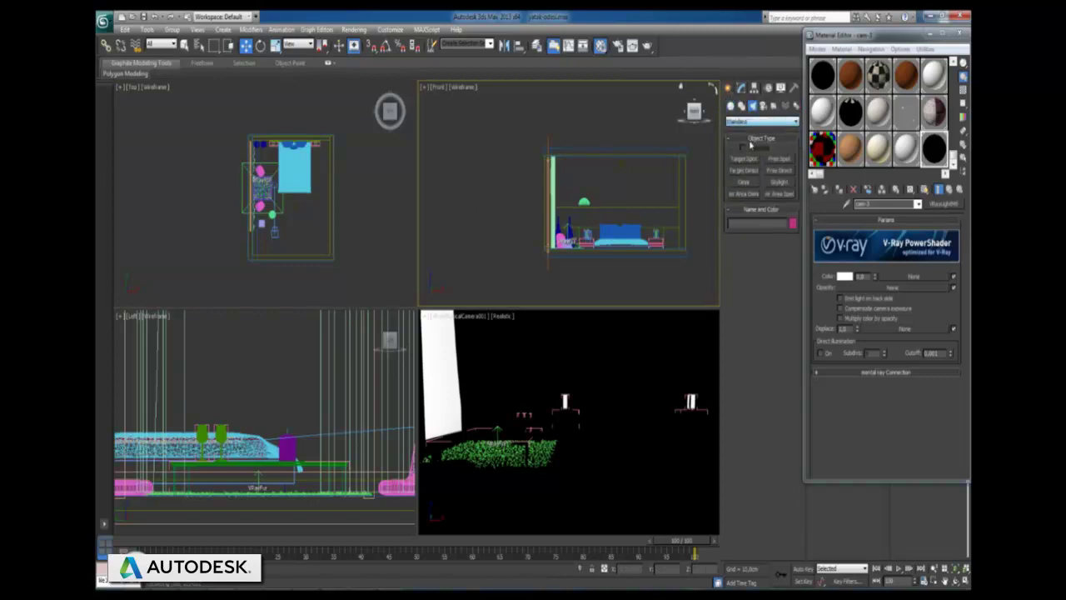
click(744, 158)
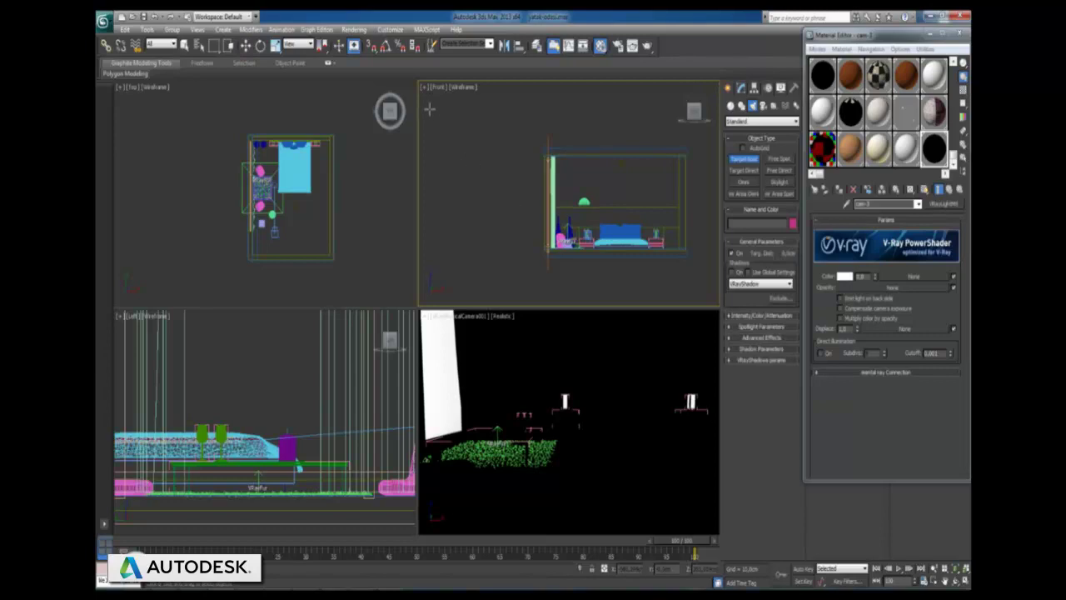
Drag out Spot001 from the upper left into the bedroom and widen hotspot and falloff to about 75
drag(430, 99, 639, 254)
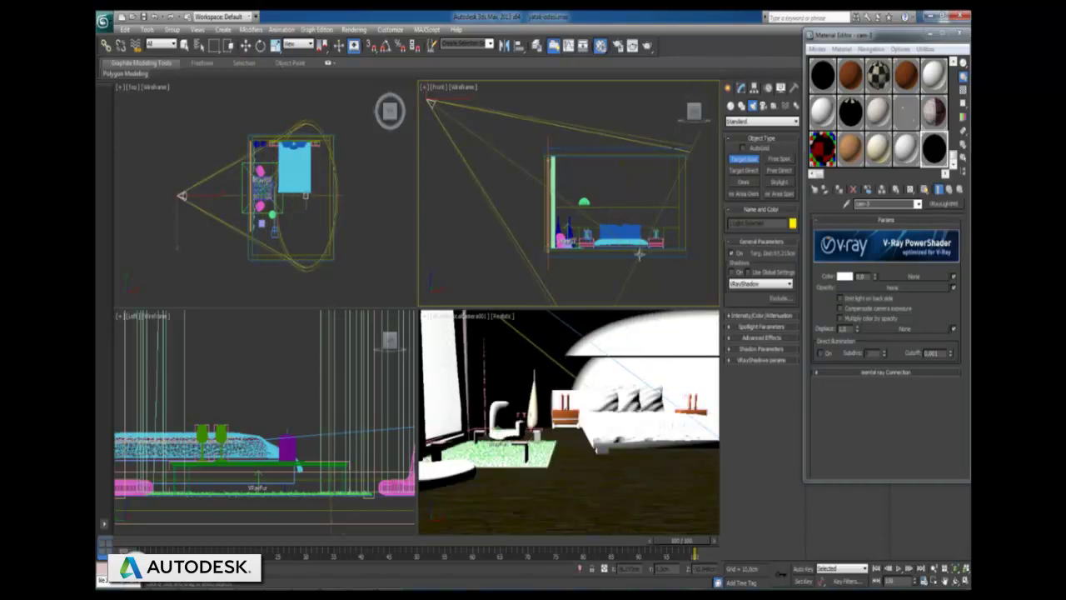
drag(639, 254, 632, 257)
click(741, 89)
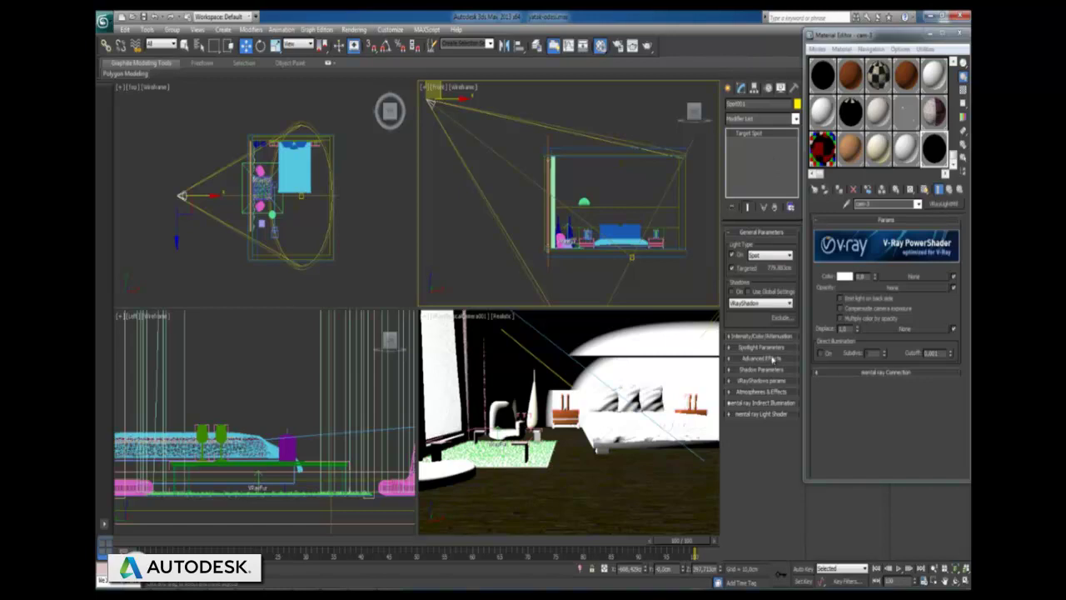
click(761, 348)
drag(792, 394, 807, 314)
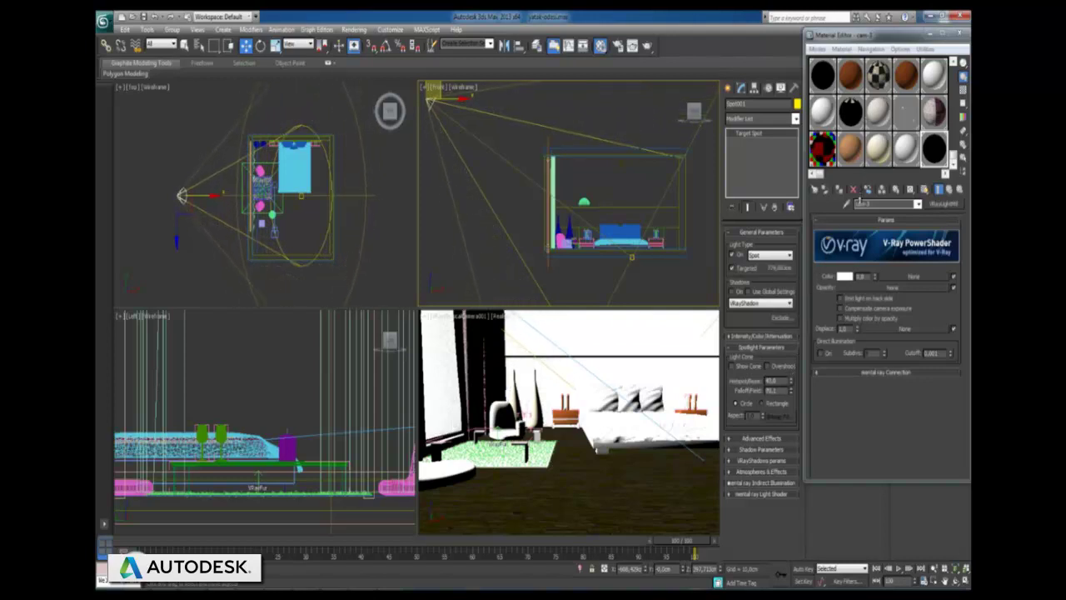
drag(790, 379, 834, 191)
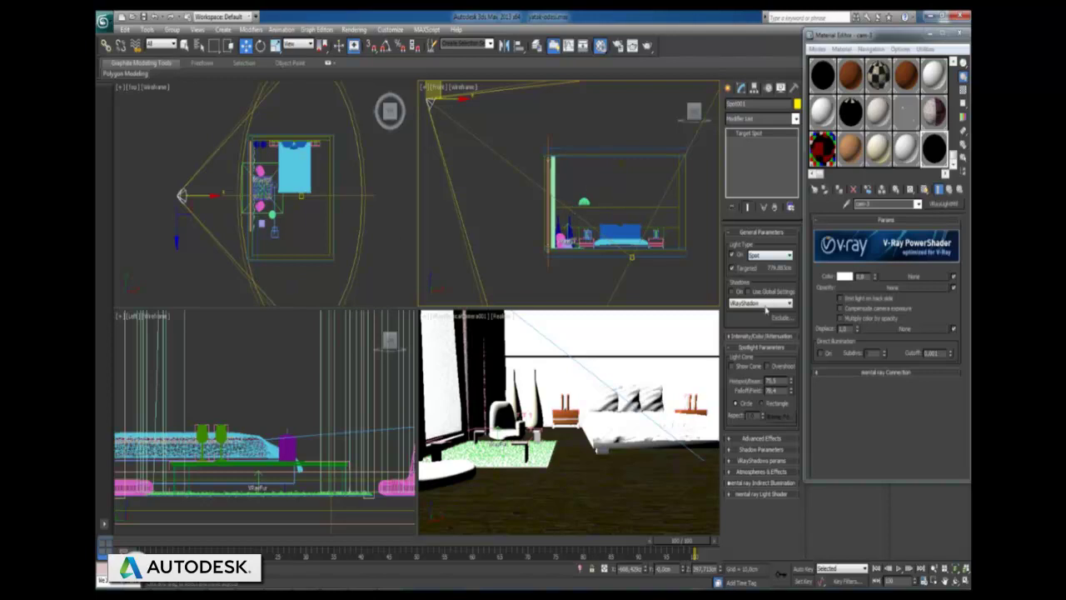
Add Box025 to Spot001's Exclude list for both illumination and shadows
click(788, 321)
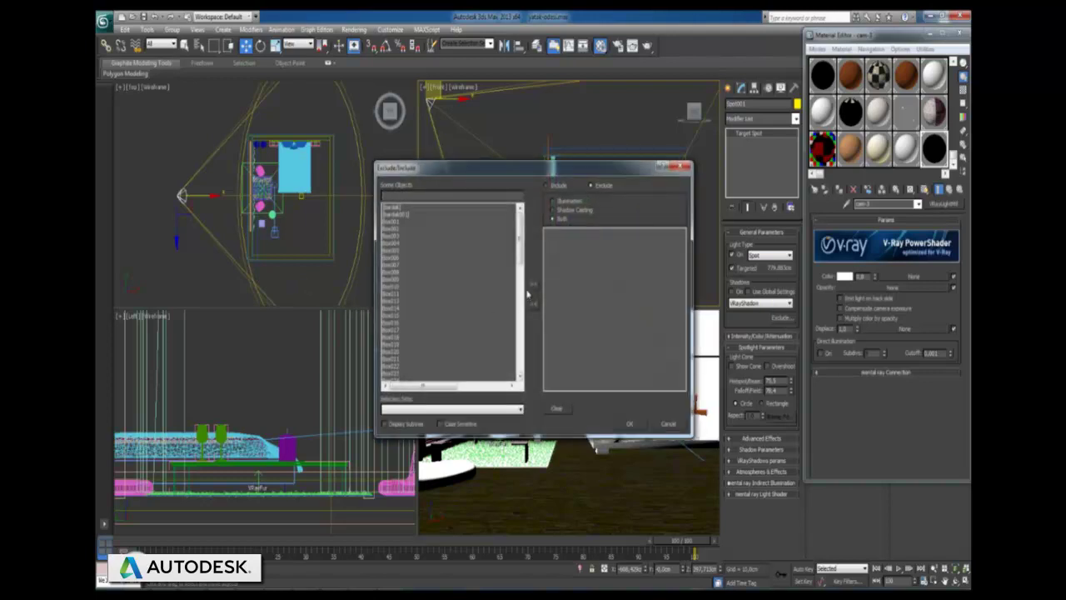
drag(520, 237, 520, 259)
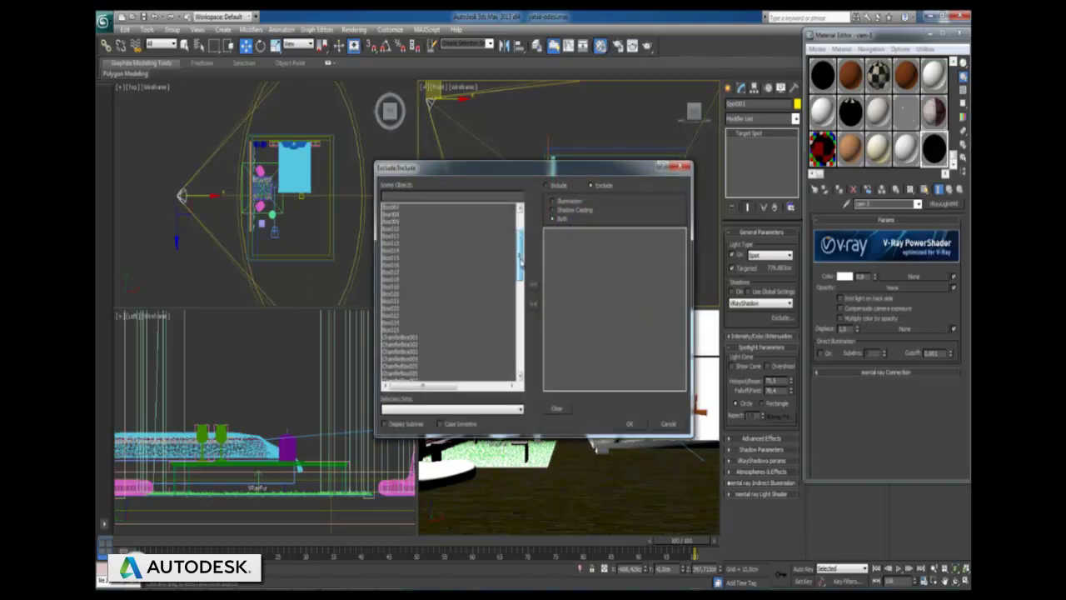
double_click(391, 325)
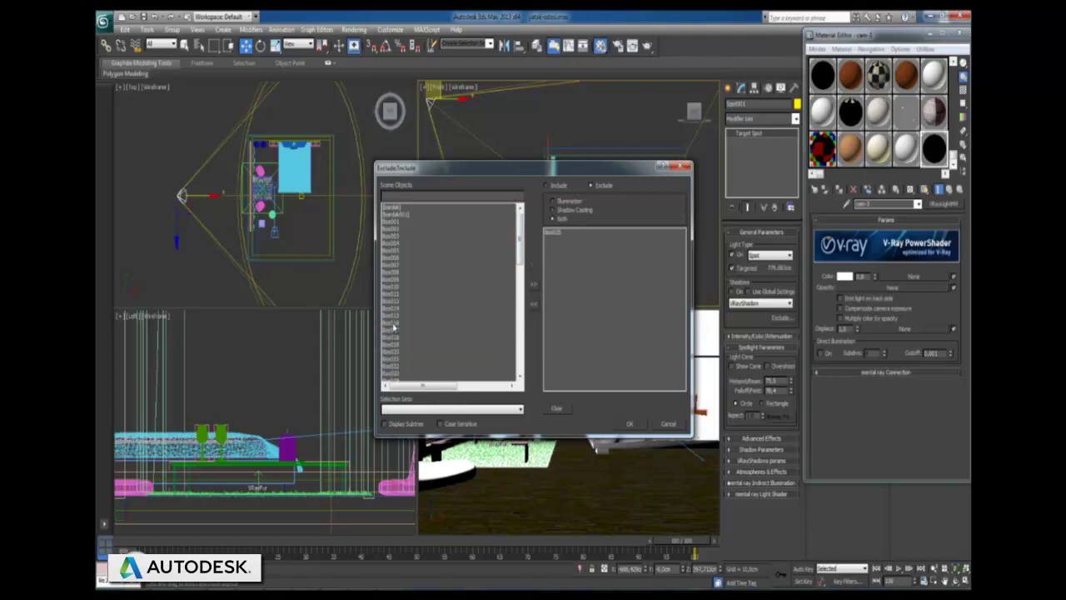
click(629, 424)
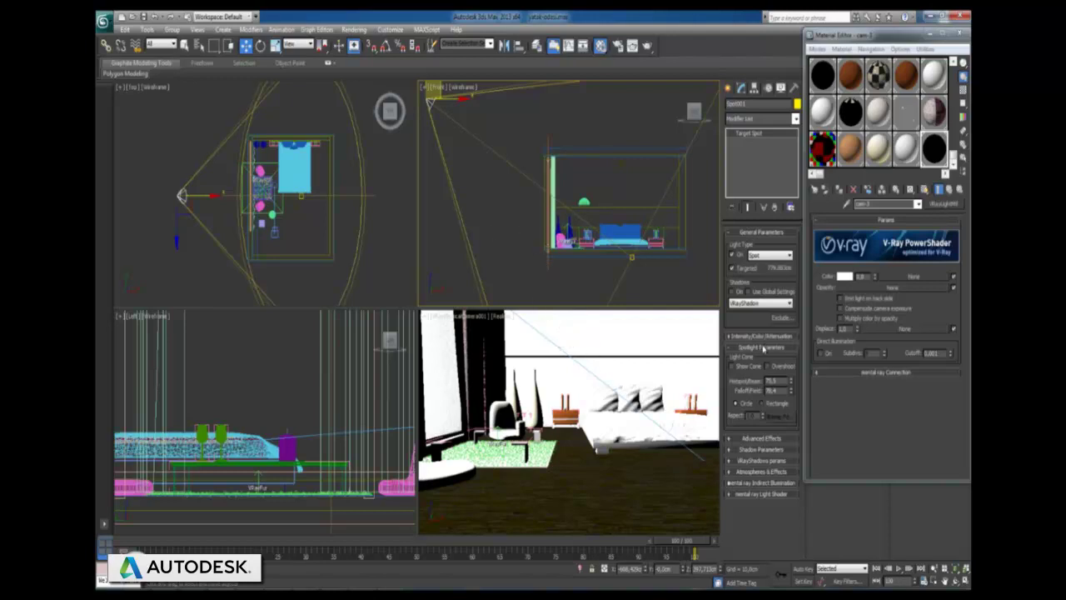
Enable VRayShadow shadows, maximize the Camera view, and launch a test render with Shift+Q
click(733, 291)
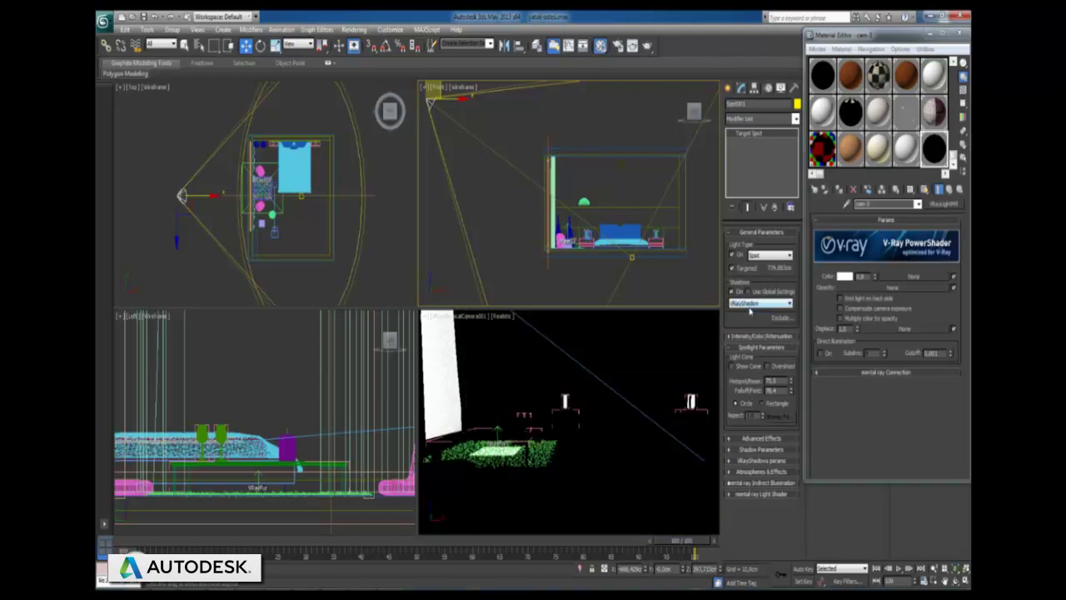
click(622, 399)
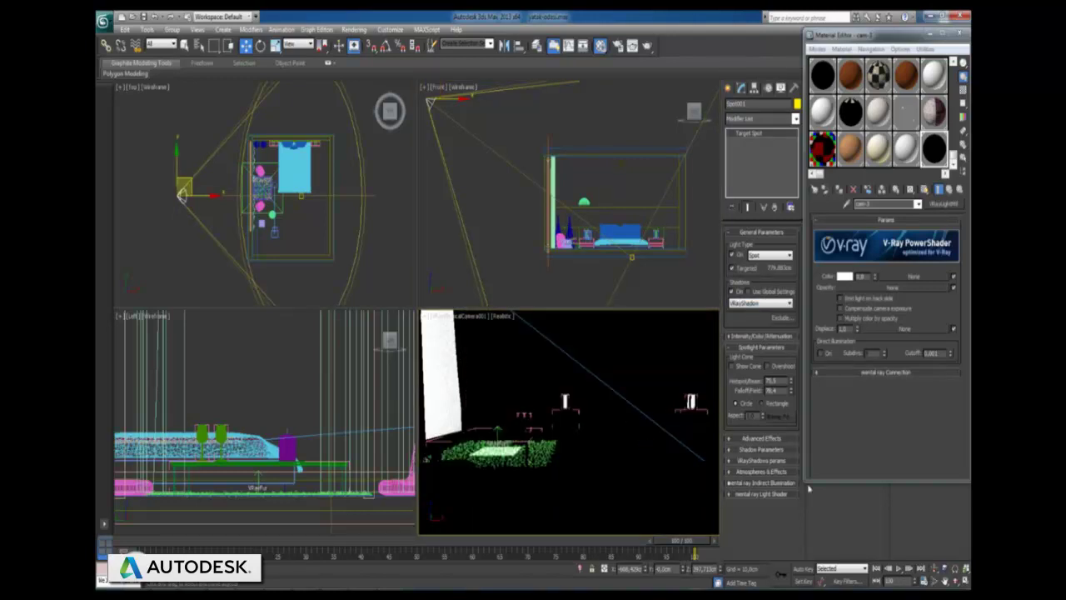
click(964, 581)
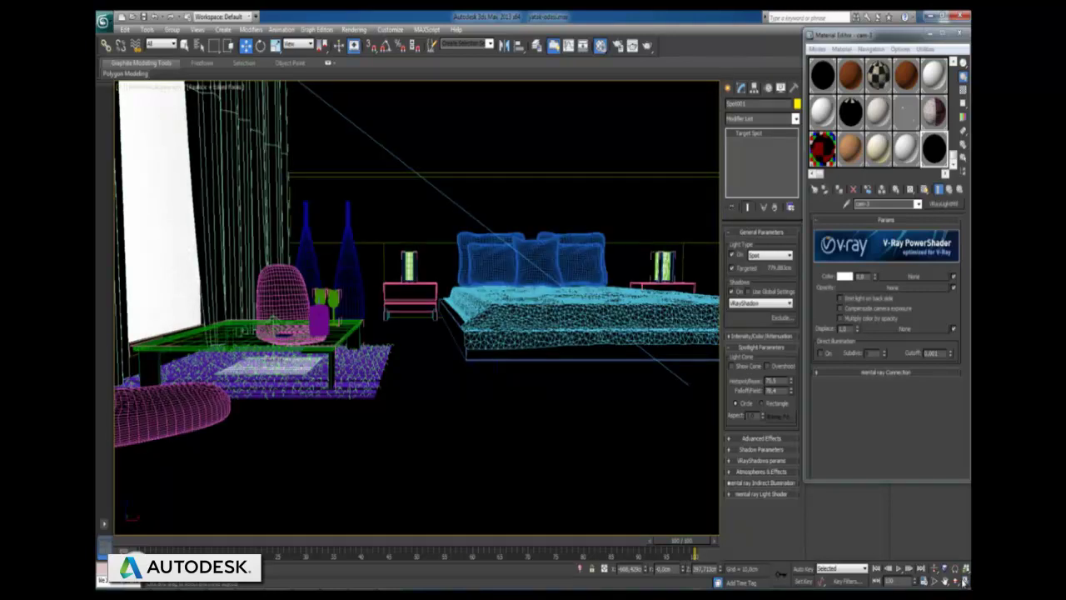
key(shift+q)
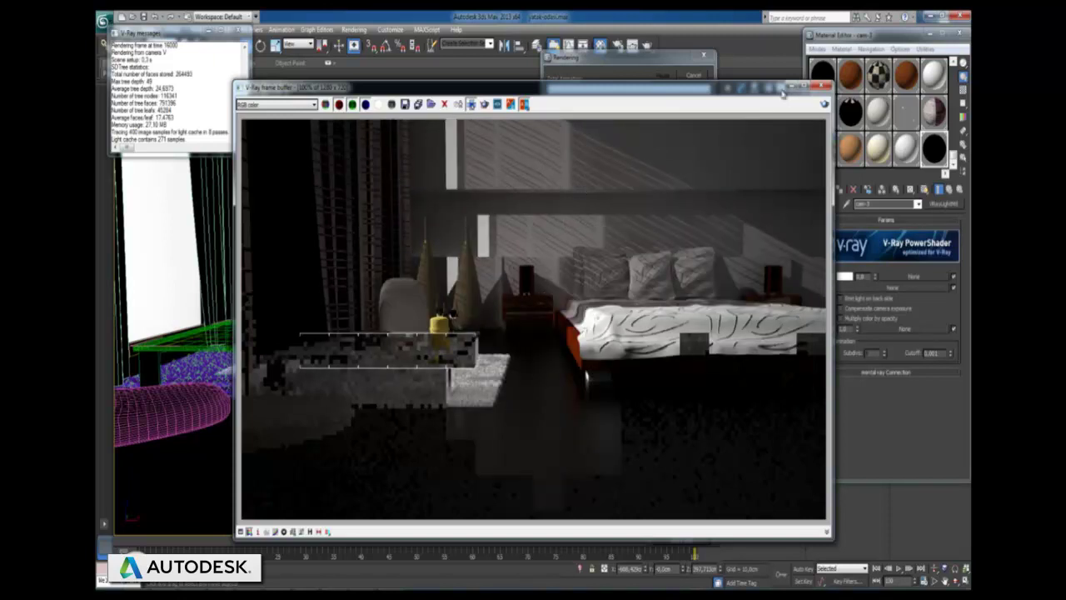
Cancel and close the test render, then bring up the 'light' material
click(692, 76)
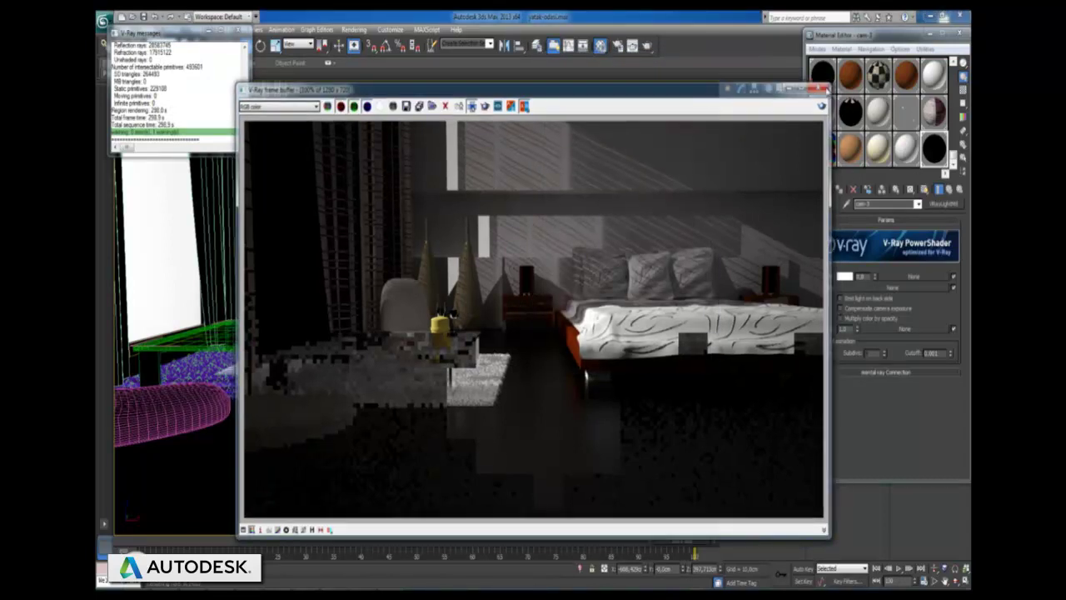
click(823, 86)
click(831, 83)
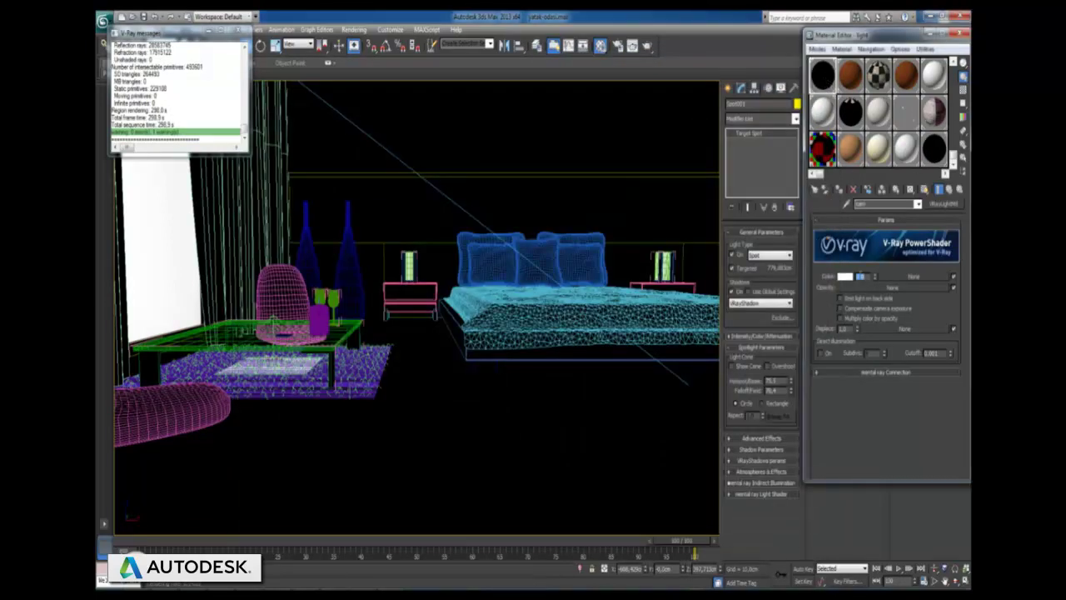
Raise the cam-2 VRayLightMtl color multiplier until its sample glows white, then close the render log
click(934, 150)
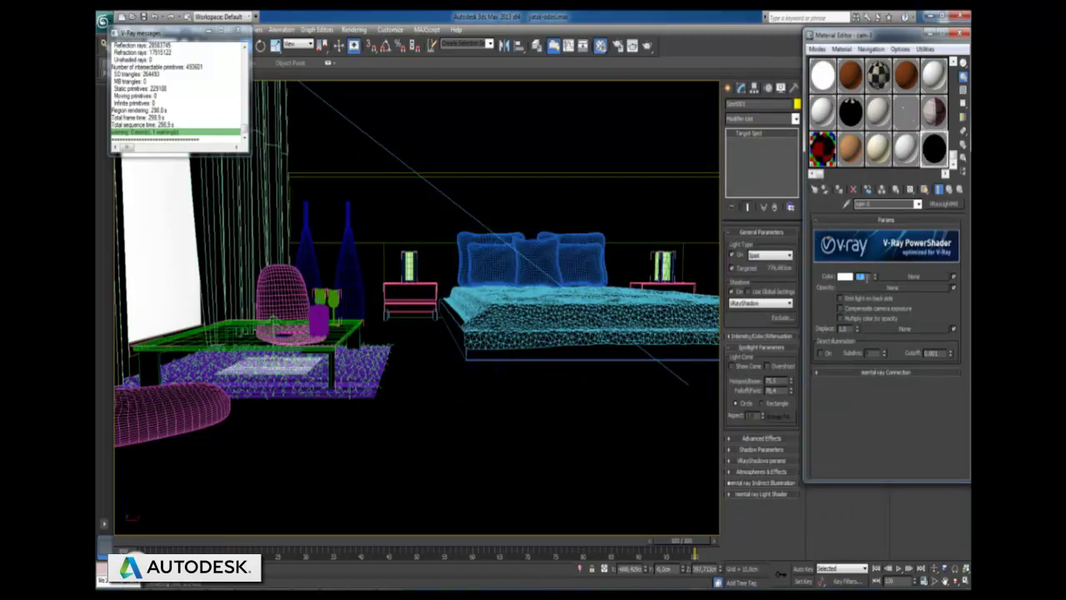
key(Return)
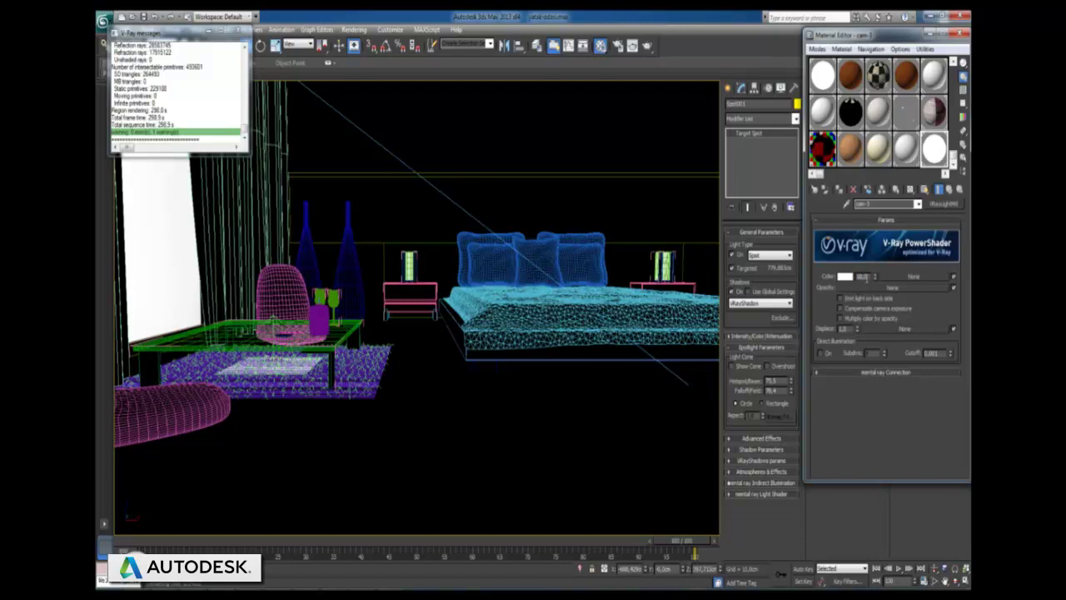
click(239, 32)
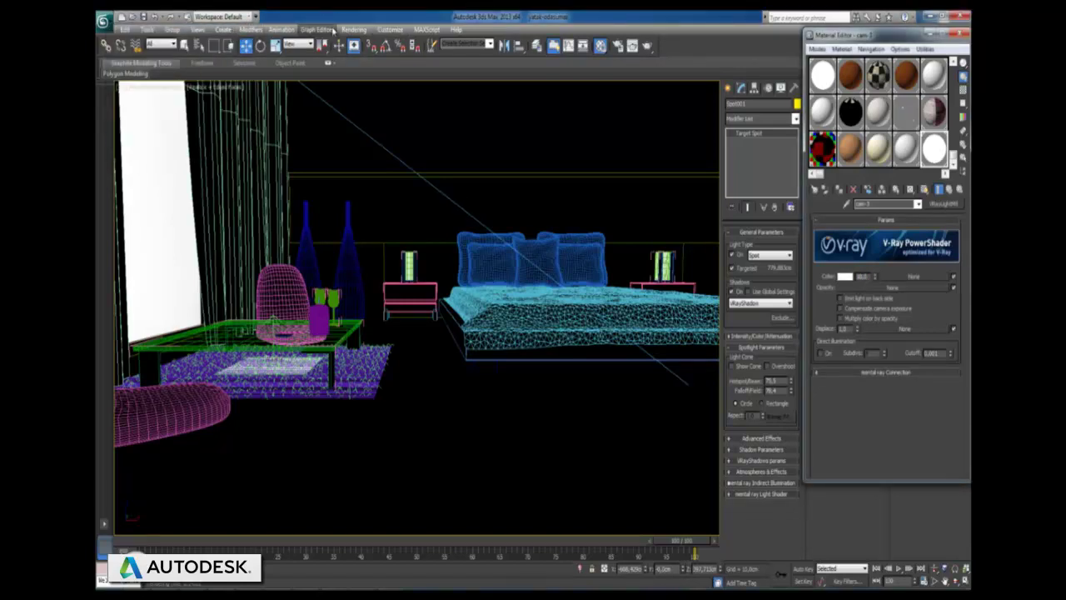
click(362, 30)
From Render Setup's Common tab, render the lit bedroom from the camera
click(381, 65)
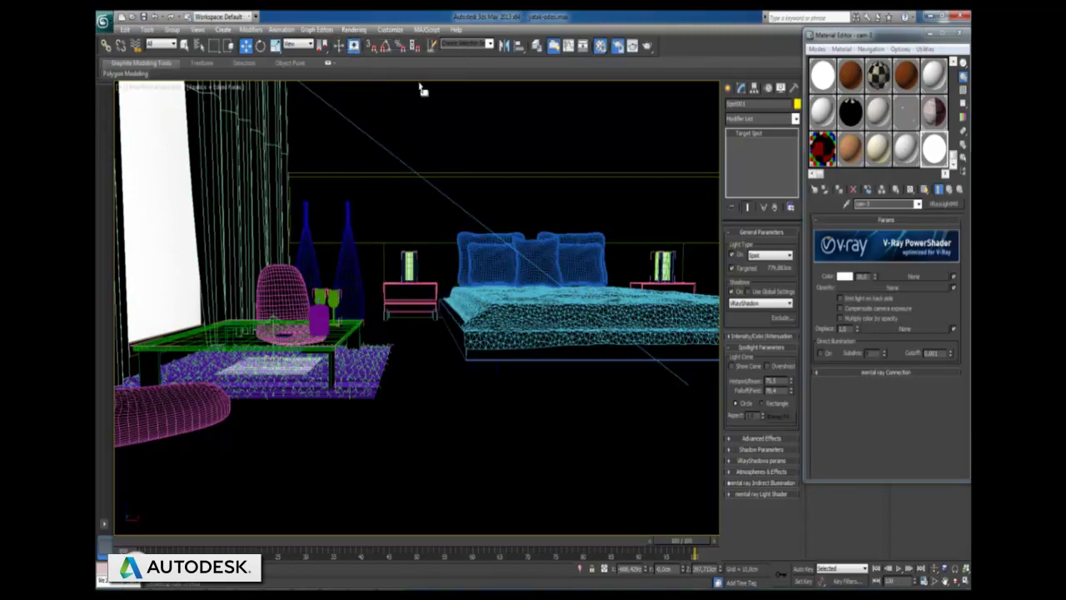
click(695, 100)
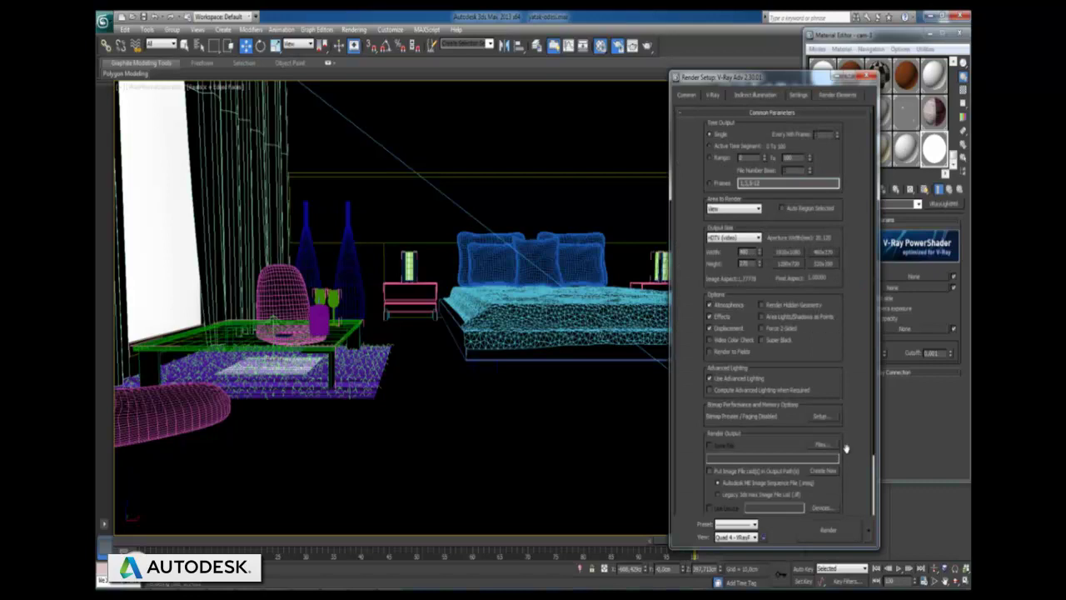
click(870, 77)
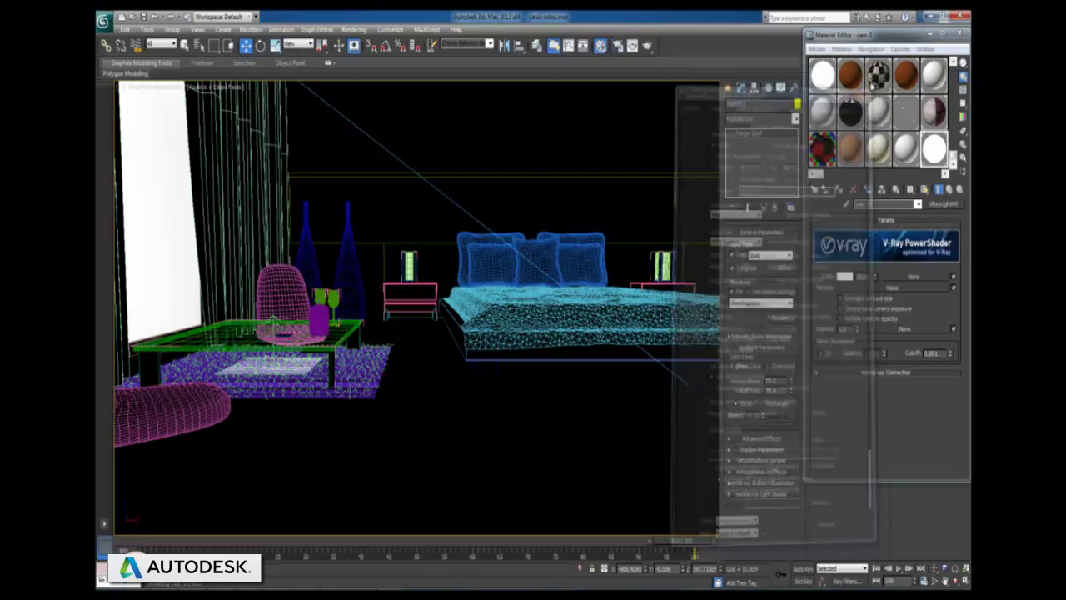
key(shift+q)
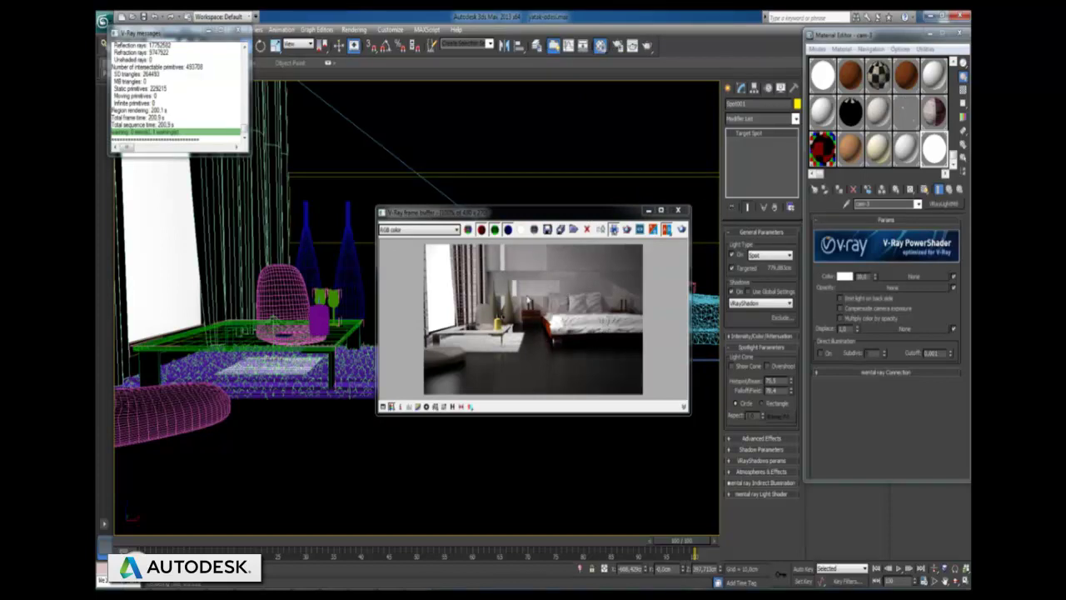
Close the finished render and log, then review the V-Ray, GI and Light cache settings
click(678, 211)
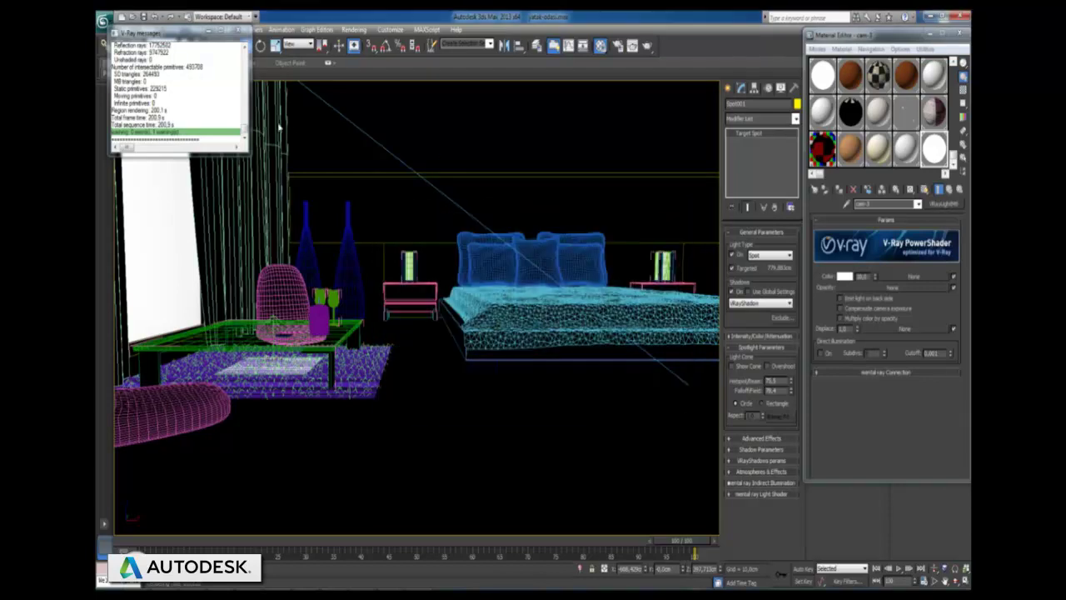
click(239, 31)
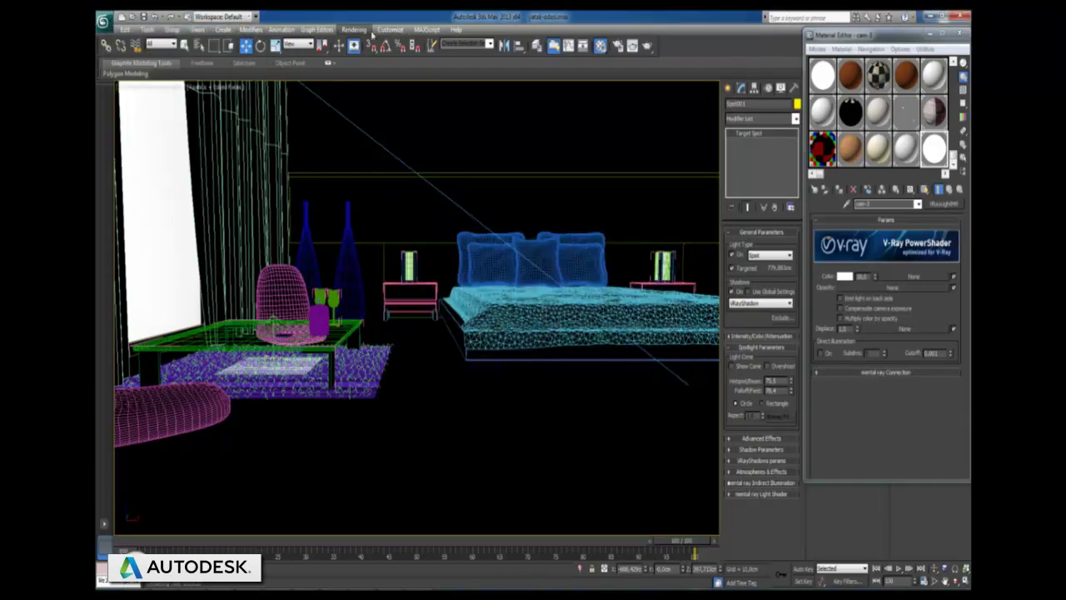
click(354, 30)
click(382, 56)
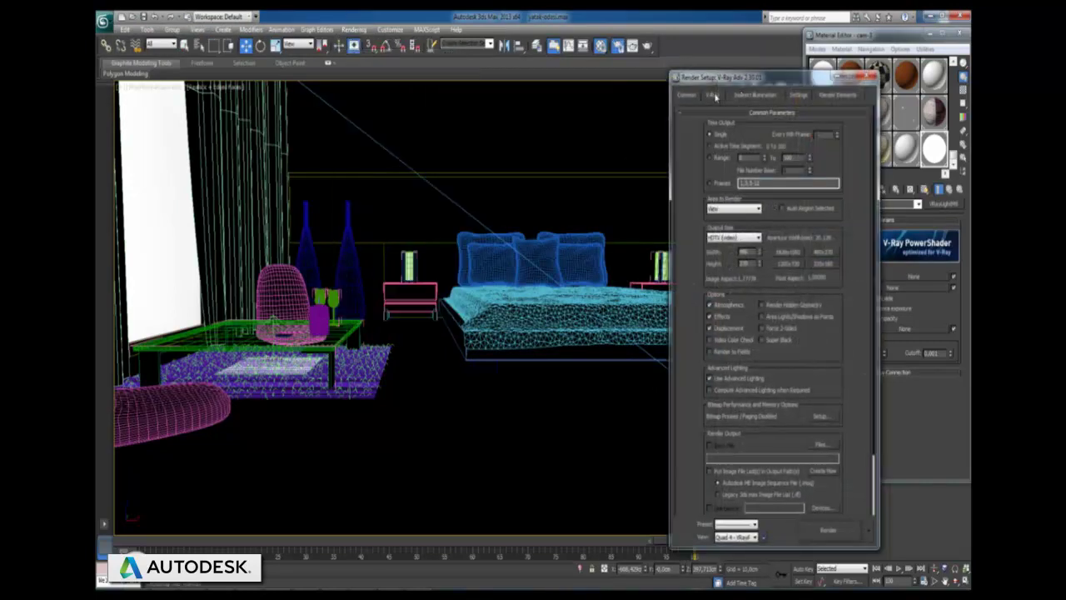
click(713, 97)
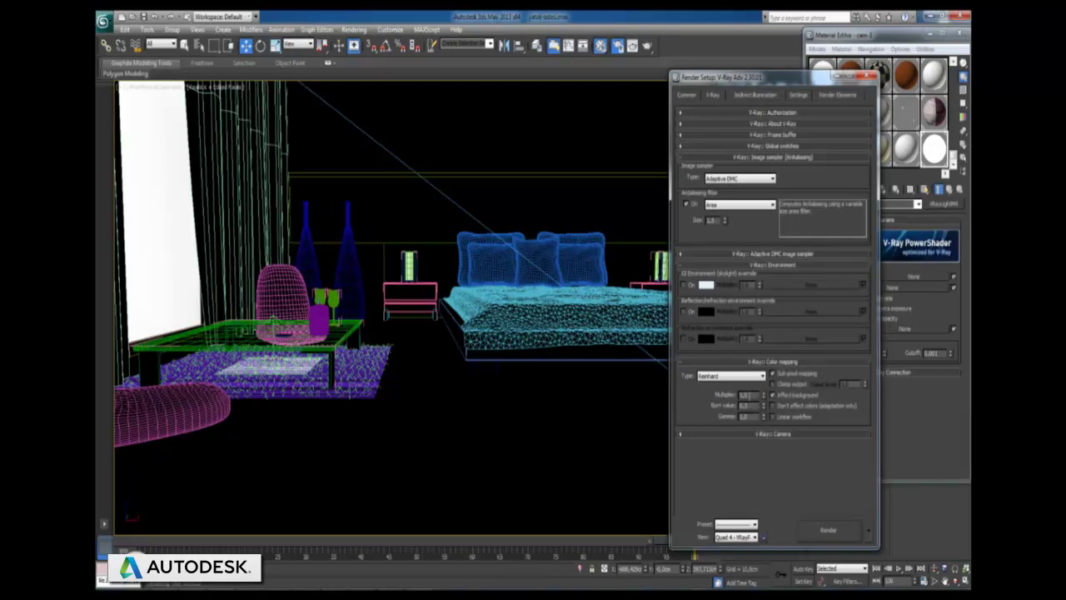
click(744, 97)
scroll(753, 310, down, 3)
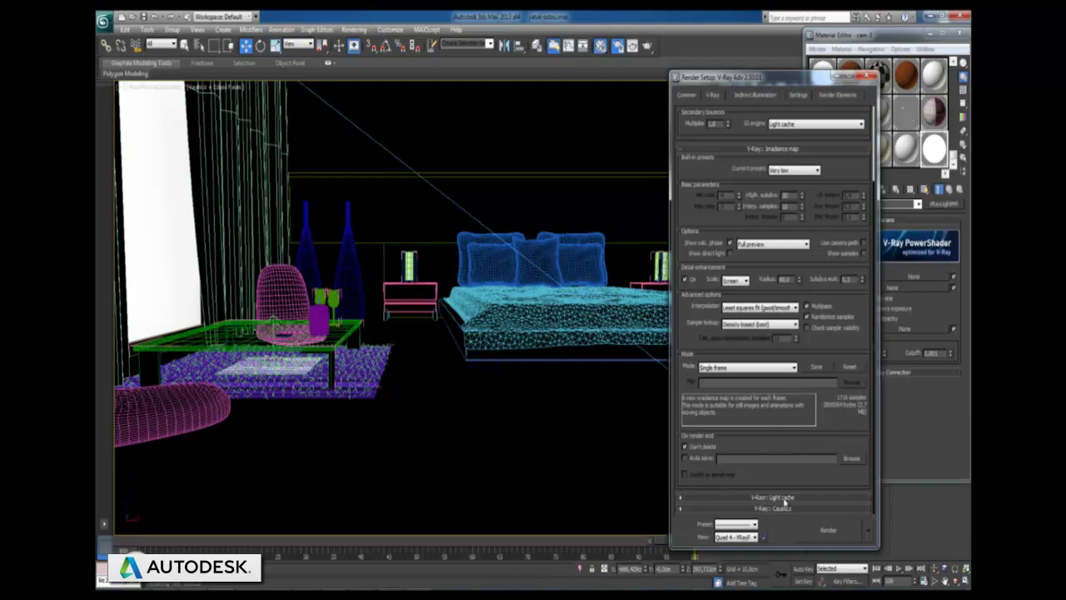
click(783, 498)
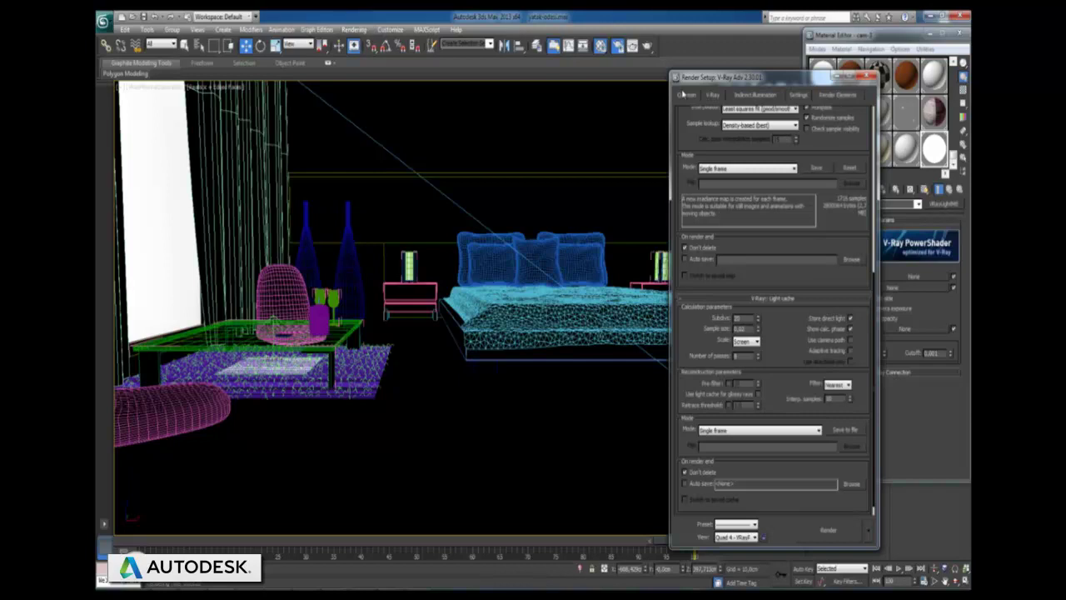
Switch the Common output size to a preset resolution and start a new render
click(691, 98)
click(795, 253)
click(833, 531)
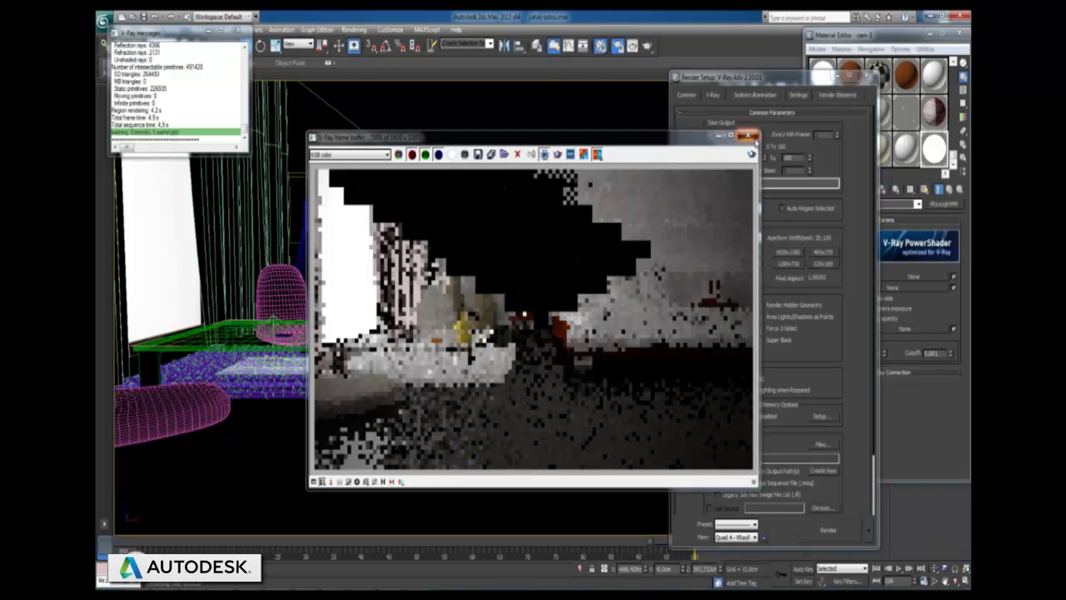
Restart the render at 1280 x 720 and move the frame buffer window up and left
click(747, 135)
click(828, 530)
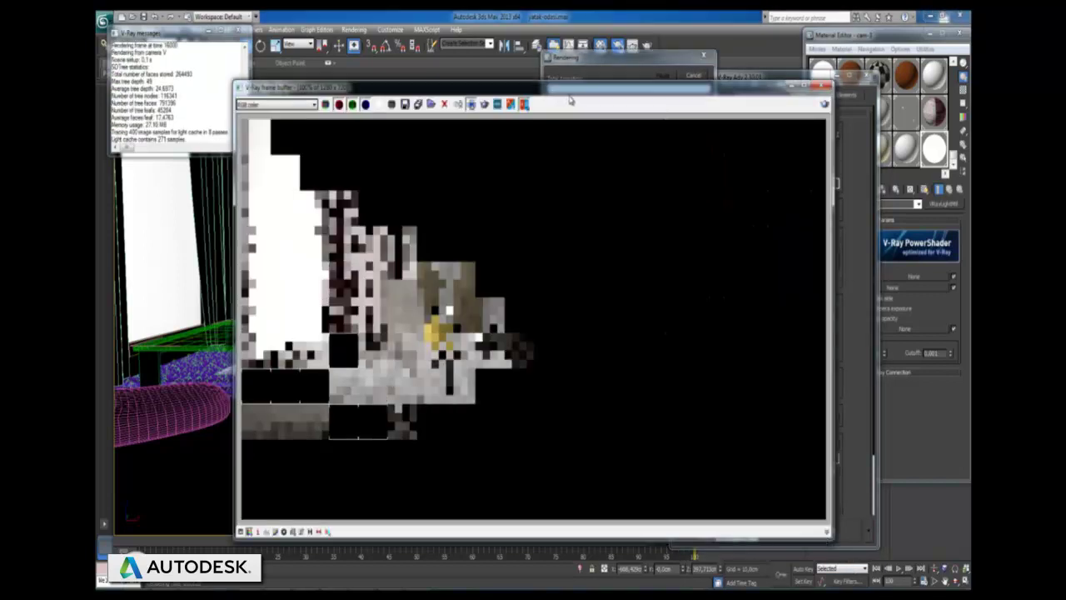
drag(575, 94, 515, 86)
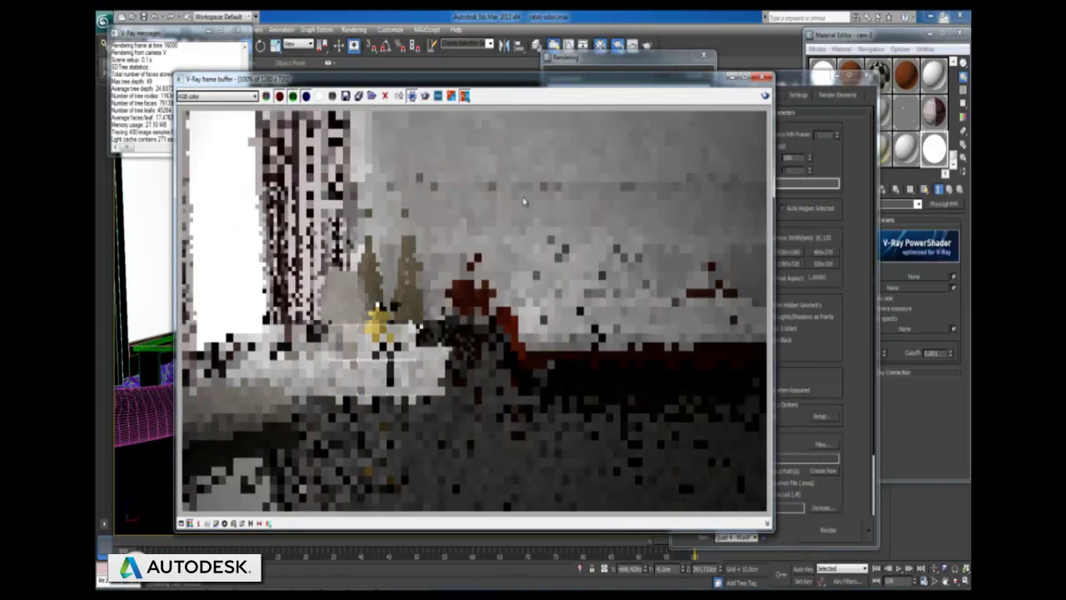